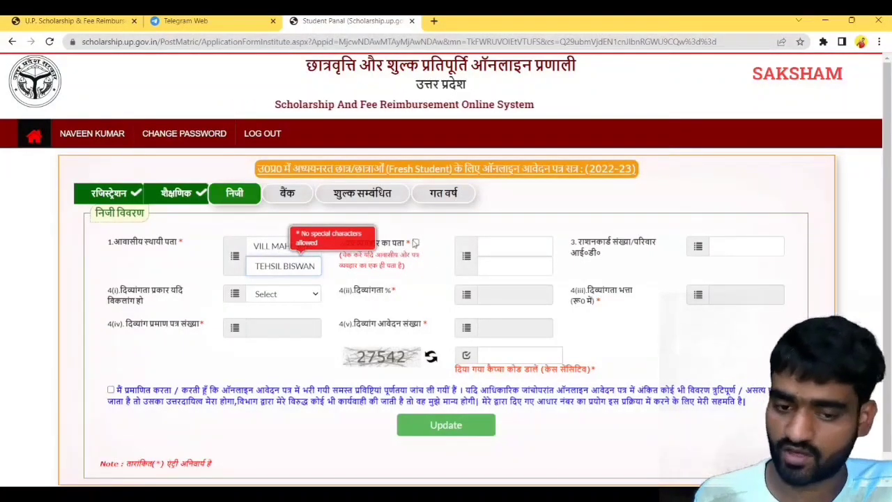
Step: Mark the correspondence address as identical to the permanent address, enter the captcha code, and submit the personal details
{"action": "left_click", "coordinate": [414, 242]}
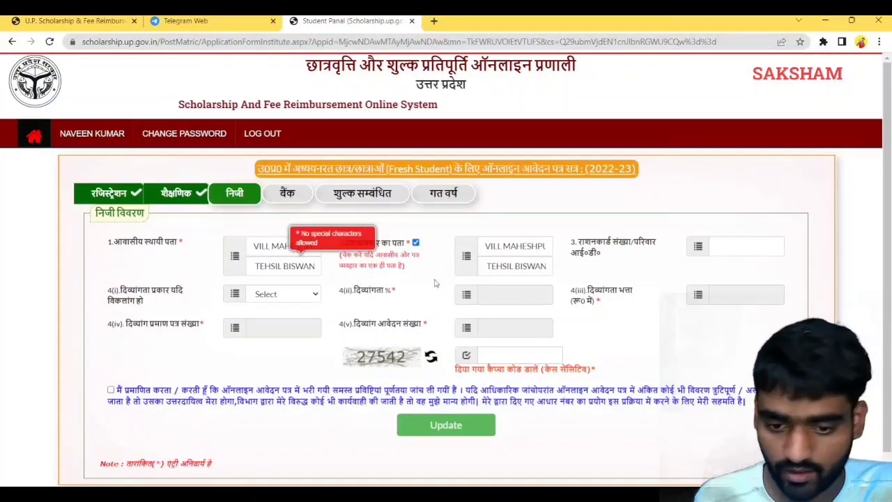
{"action": "left_click", "coordinate": [509, 357]}
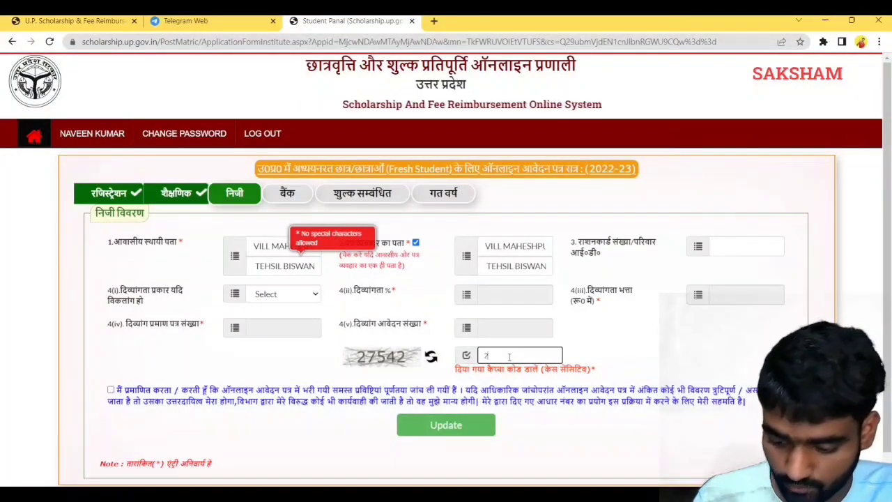
{"action": "type", "text": "27542"}
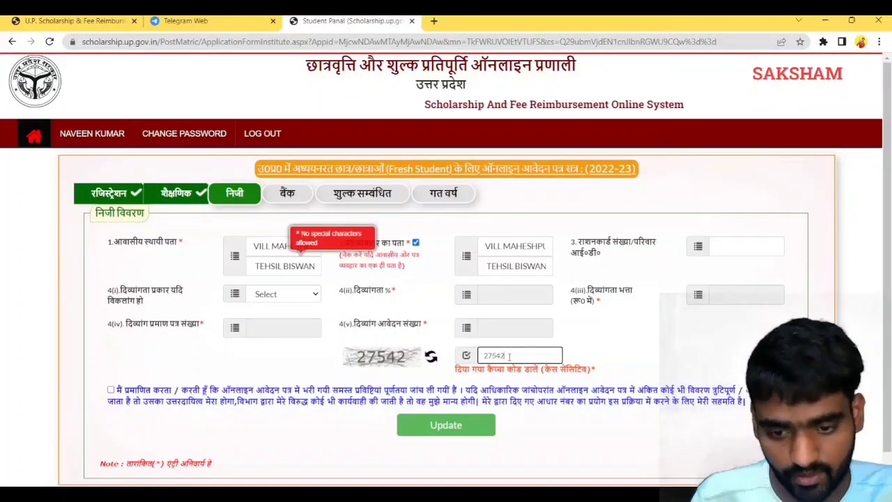
{"action": "left_click", "coordinate": [448, 429]}
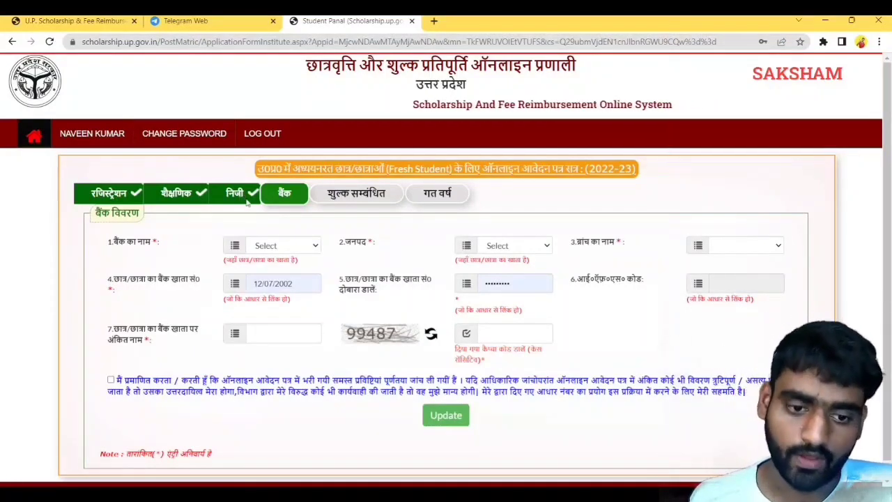
Step: Choose the bank name entry beginning with "PROGRESSIV" and accept the declaration for the bank details
{"action": "left_click", "coordinate": [289, 247]}
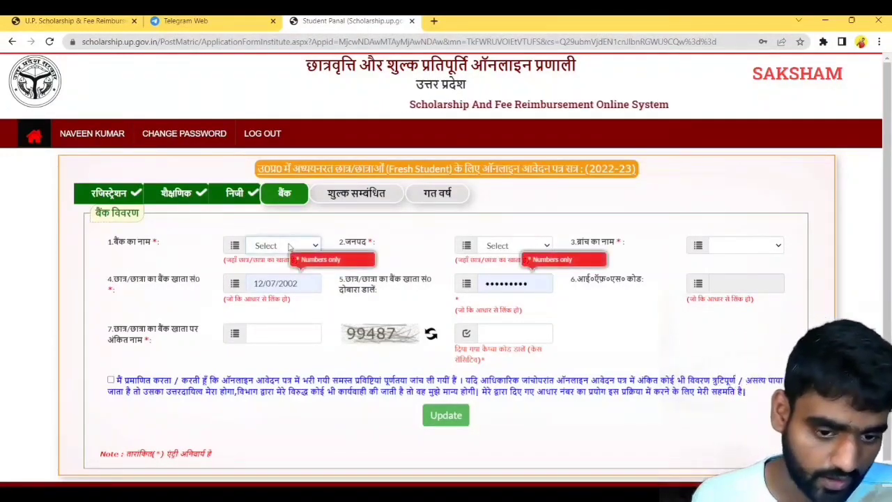
{"action": "key", "text": "a"}
{"action": "key", "text": "Down"}
{"action": "key", "text": "Down"}
{"action": "key", "text": "Down"}
{"action": "key", "text": "Down"}
{"action": "key", "text": "Down"}
{"action": "key", "text": "Down"}
{"action": "key", "text": "Down"}
{"action": "key", "text": "Down"}
{"action": "key", "text": "Down"}
{"action": "key", "text": "Down"}
{"action": "key", "text": "Down"}
{"action": "key", "text": "Down"}
{"action": "key", "text": "Down"}
{"action": "key", "text": "Down"}
{"action": "key", "text": "Down"}
{"action": "key", "text": "Down"}
{"action": "key", "text": "Down"}
{"action": "key", "text": "Down"}
{"action": "key", "text": "Down"}
{"action": "key", "text": "Down"}
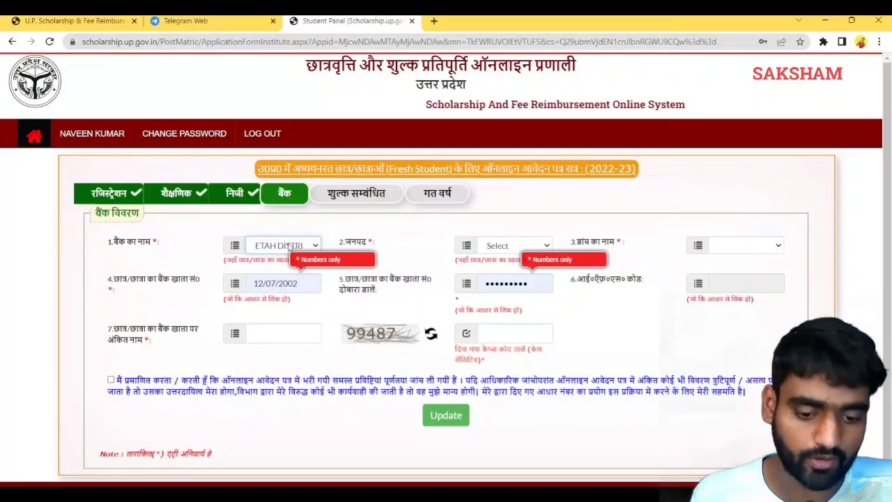
{"action": "key", "text": "Down"}
{"action": "key", "text": "Down"}
{"action": "key", "text": "Down"}
{"action": "key", "text": "Down"}
{"action": "key", "text": "Down"}
{"action": "key", "text": "Down"}
{"action": "key", "text": "Down"}
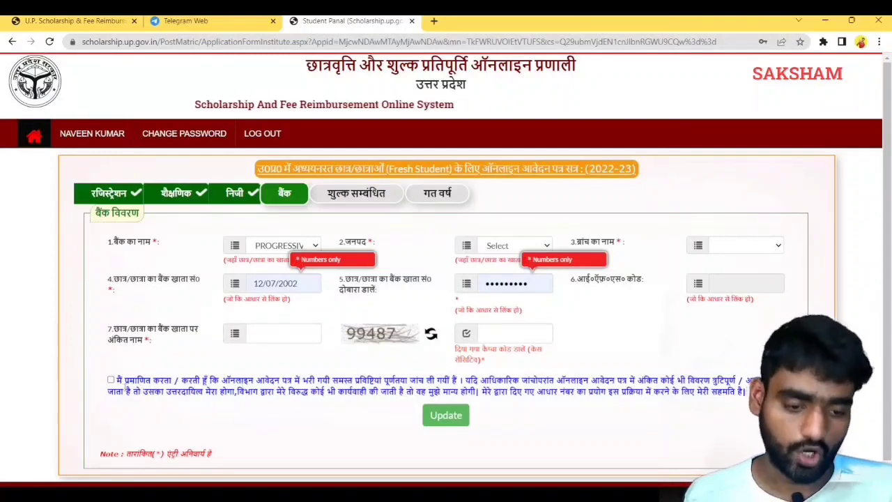
{"action": "left_click", "coordinate": [110, 380]}
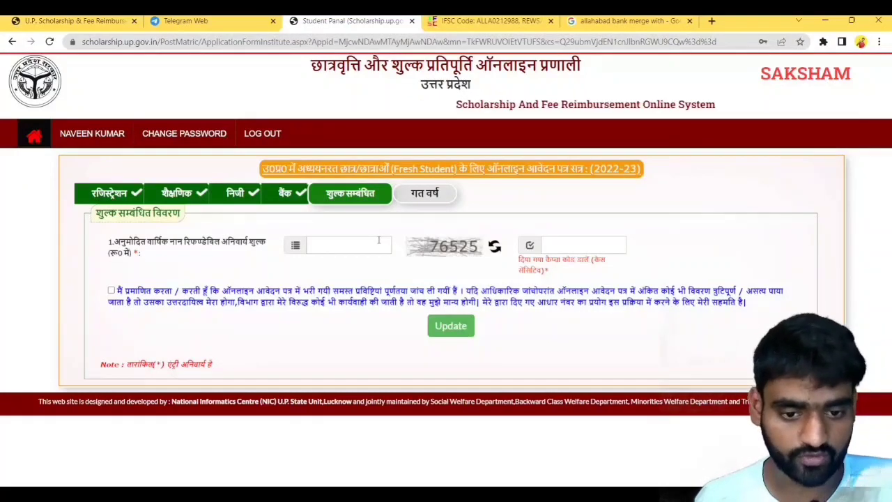
Step: Accept the fee declaration, set the approved annual non-refundable fee to 70000, and submit the fee details with the captcha code
{"action": "left_click", "coordinate": [110, 290]}
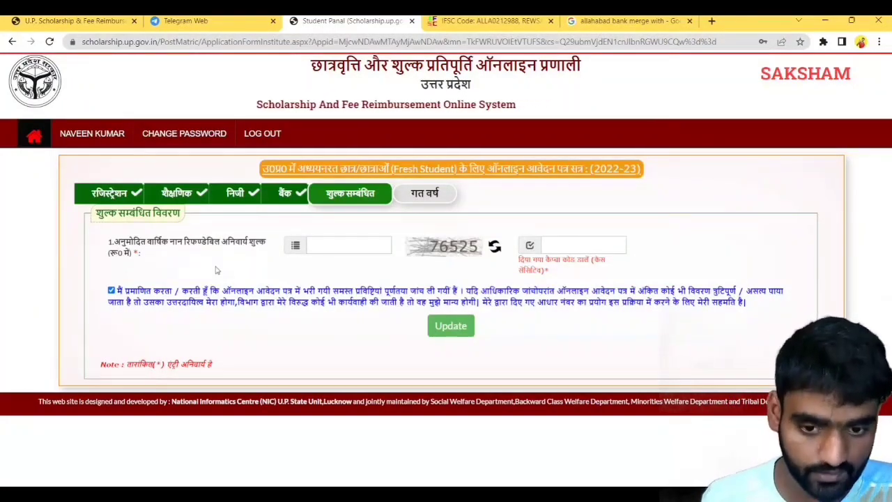
{"action": "left_click", "coordinate": [327, 244]}
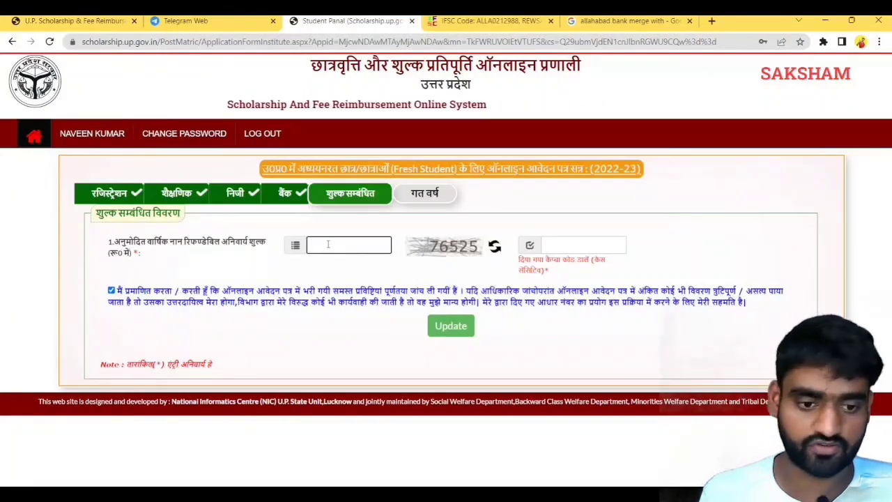
{"action": "type", "text": "70000"}
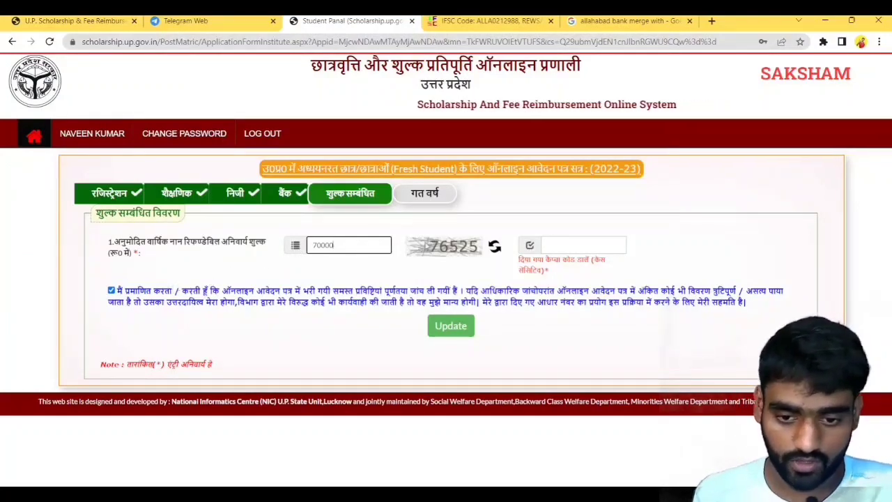
{"action": "left_click", "coordinate": [580, 249]}
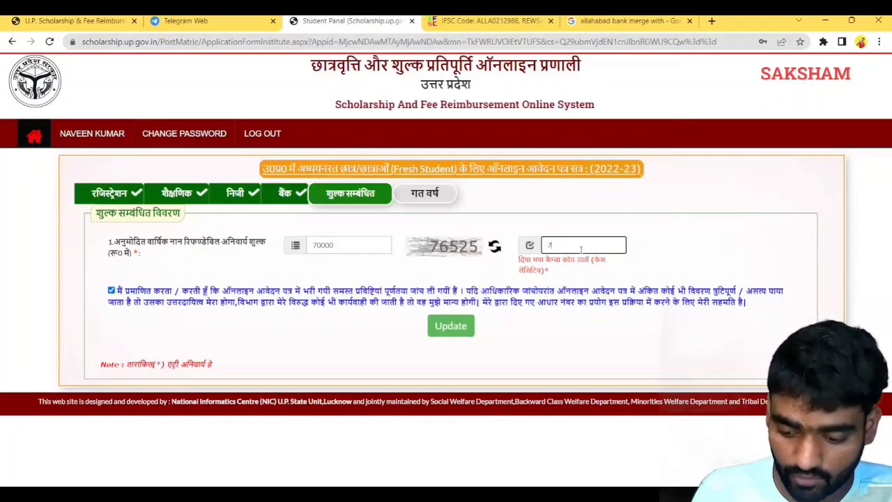
{"action": "left_click", "coordinate": [451, 325]}
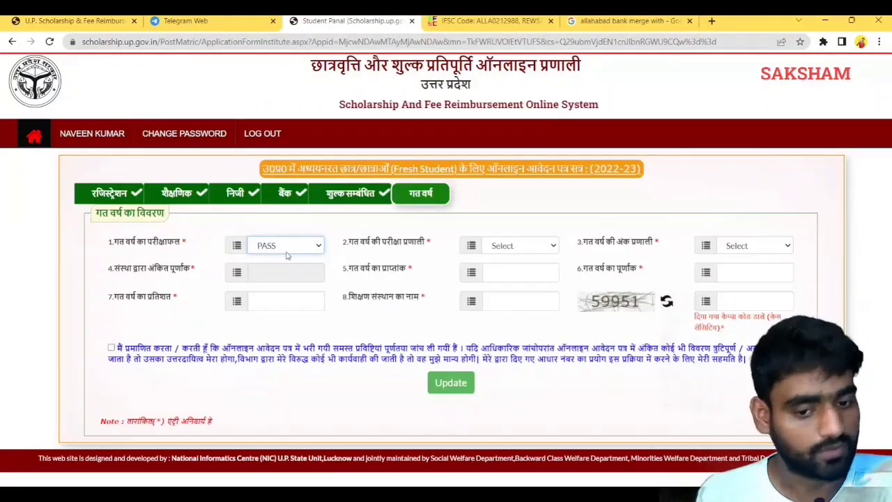
Step: Set last year's examination system to annual examination and its marking system to annual examination marks
{"action": "left_click", "coordinate": [518, 247]}
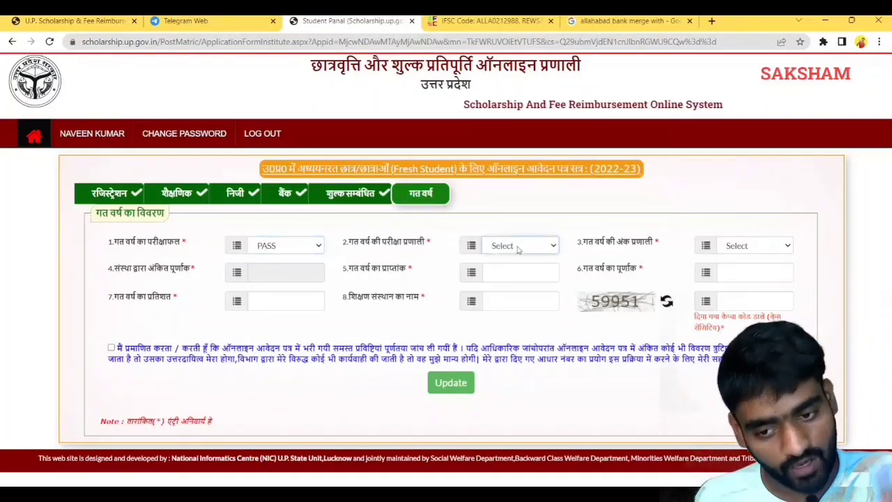
{"action": "left_click", "coordinate": [515, 277]}
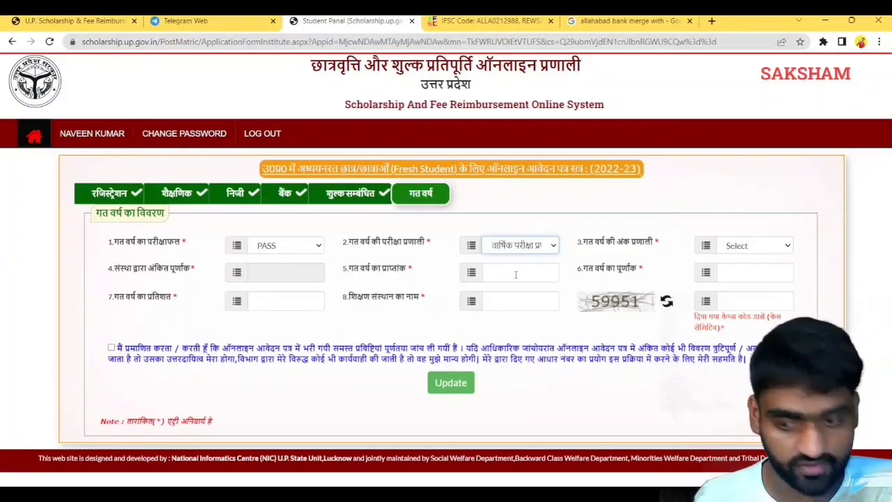
{"action": "left_click", "coordinate": [760, 247]}
{"action": "left_click", "coordinate": [752, 273]}
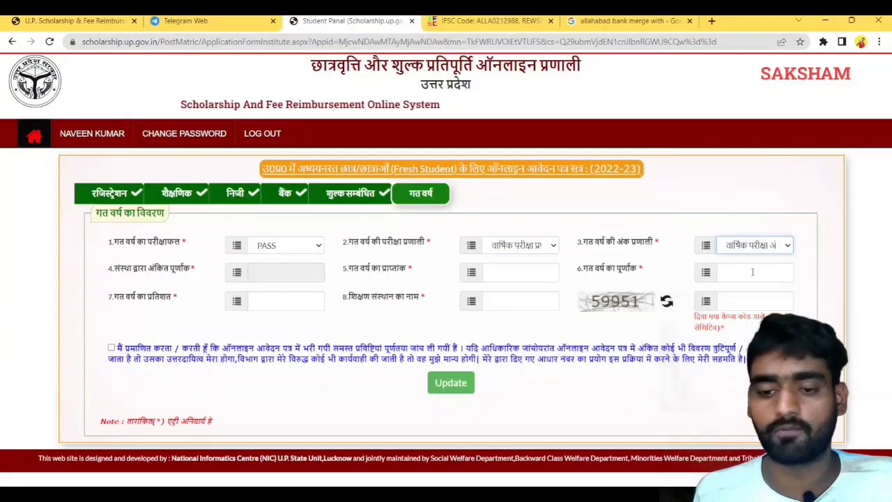
Step: Enter 423 as last year's obtained marks and 500 as the total marks
{"action": "left_click", "coordinate": [499, 279]}
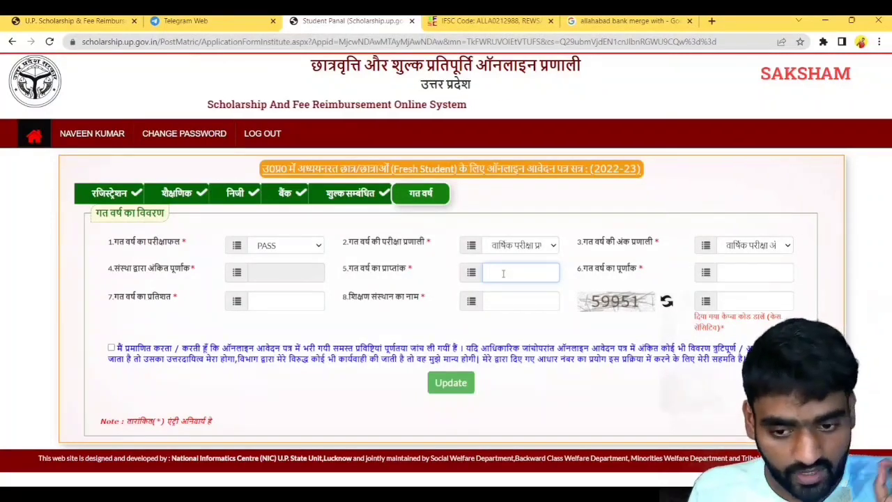
{"action": "type", "text": "423"}
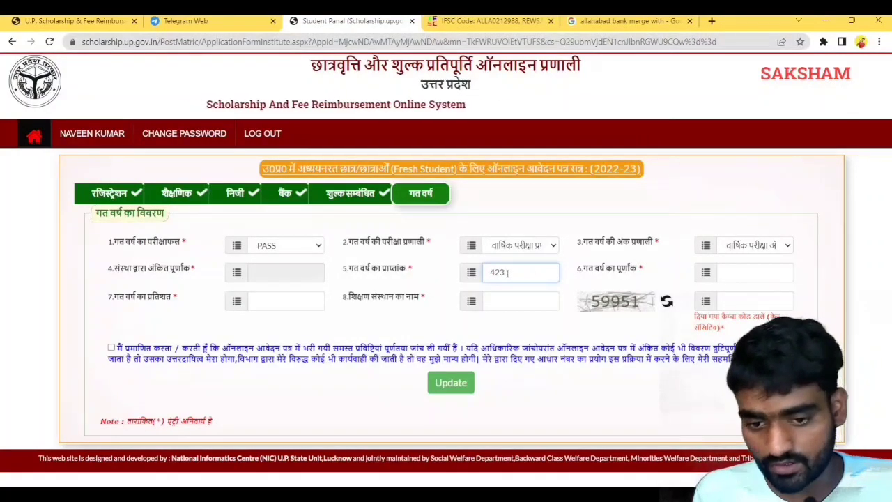
{"action": "left_click", "coordinate": [753, 274]}
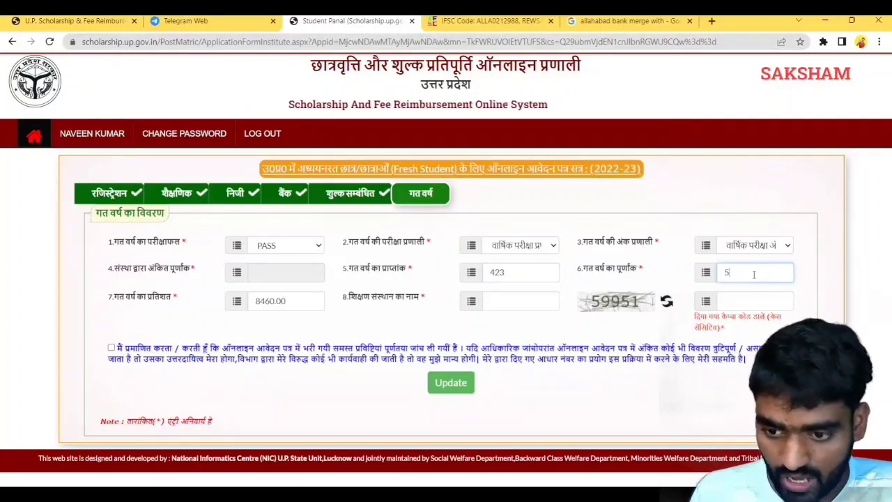
{"action": "type", "text": "500"}
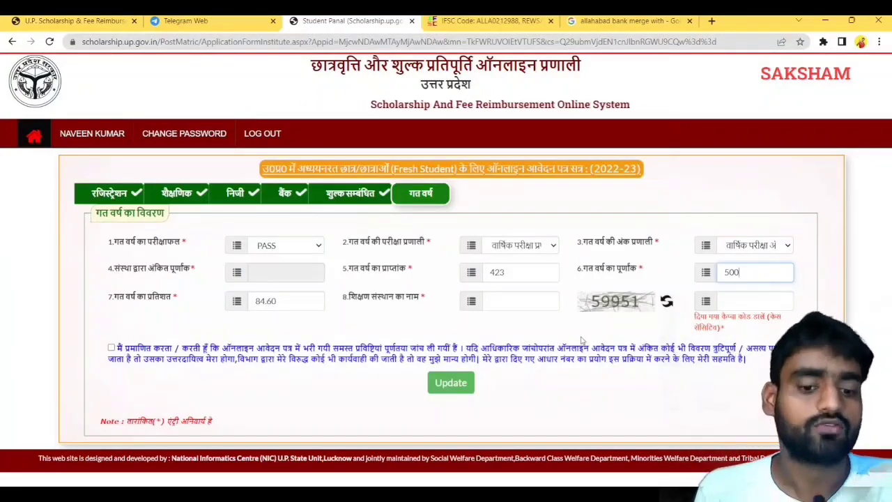
Step: Begin filling in the educational institution's name in the previous year's details
{"action": "left_click", "coordinate": [509, 304]}
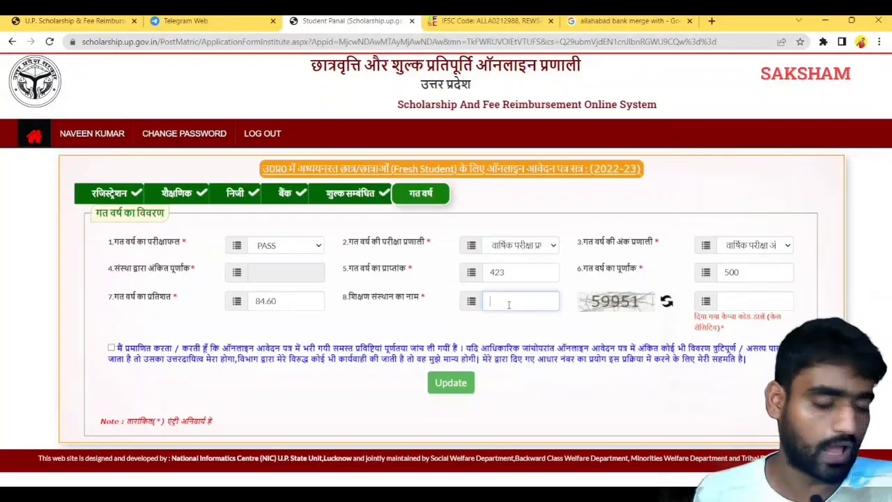